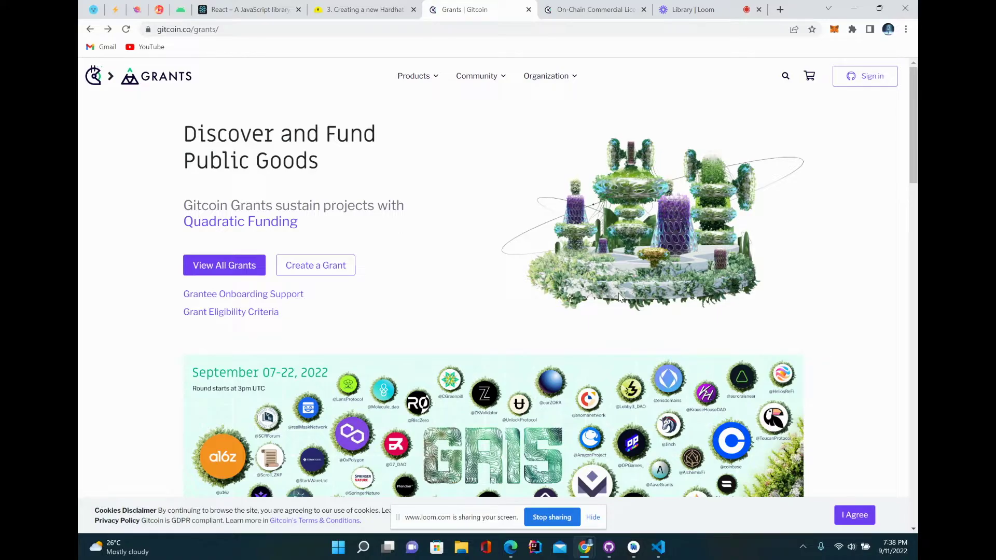
Select the 'Number of contributors matters more than amount funded' line under 'The secret behind QF'.
scroll(511, 357, "down", 1)
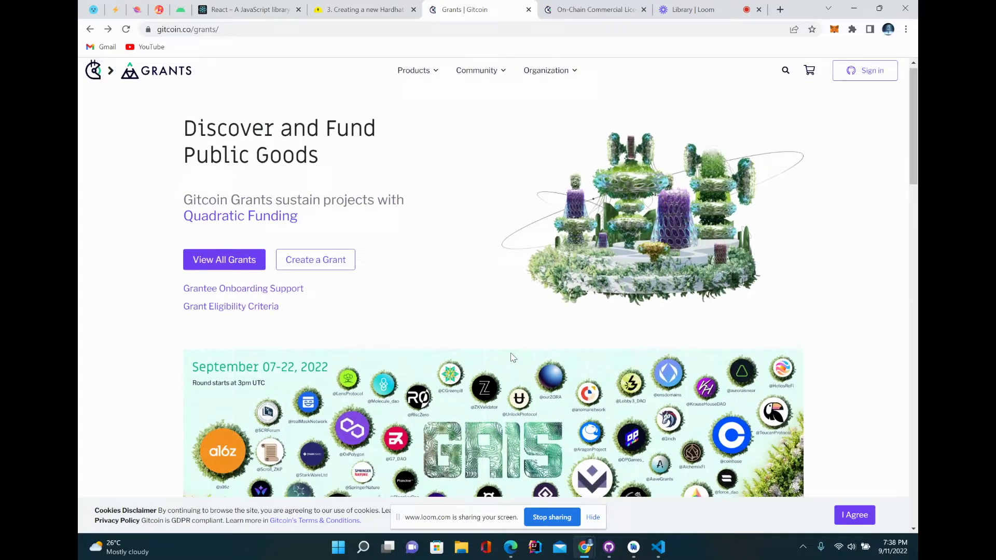
scroll(511, 356, "up", 1)
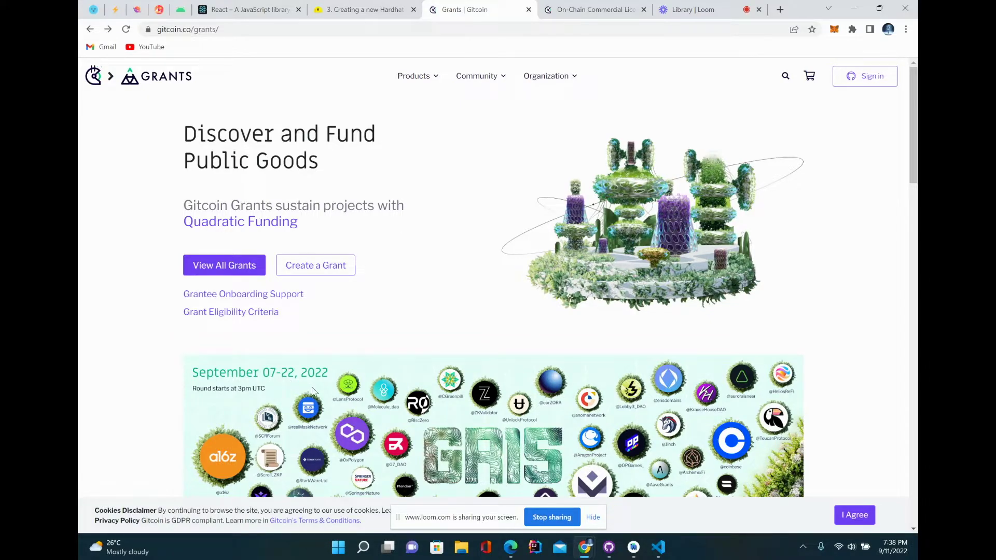
scroll(314, 395, "down", 1)
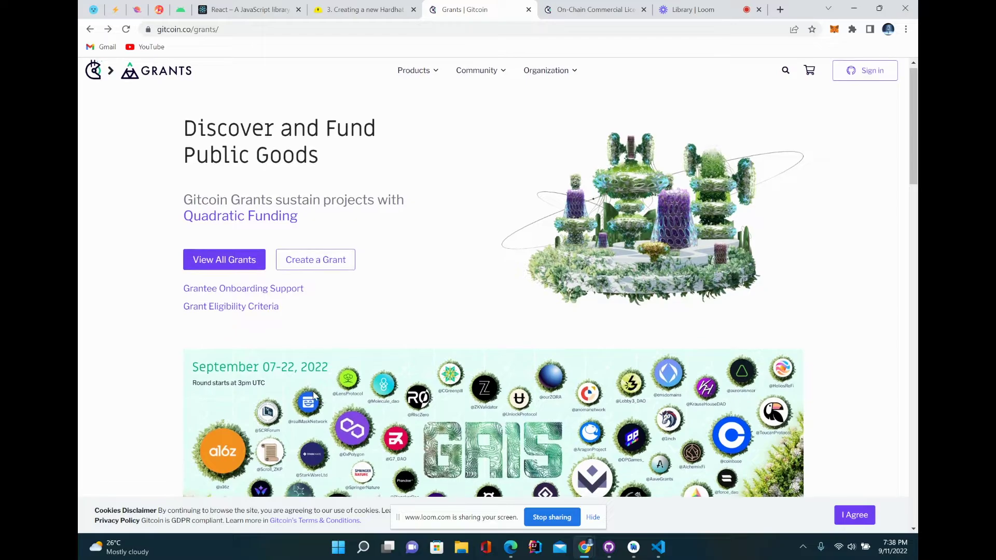
scroll(314, 395, "down", 1)
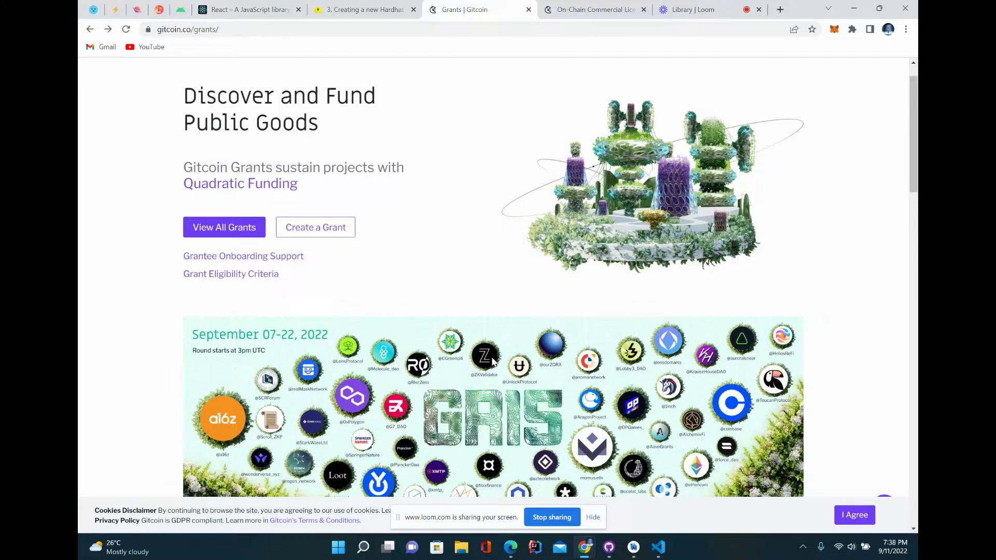
scroll(494, 354, "up", 1)
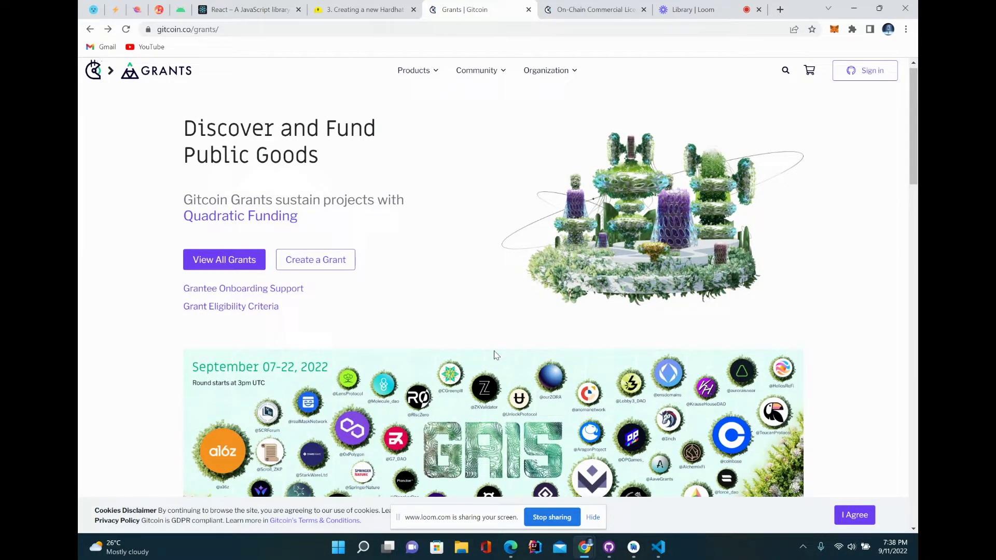
scroll(494, 354, "up", 1)
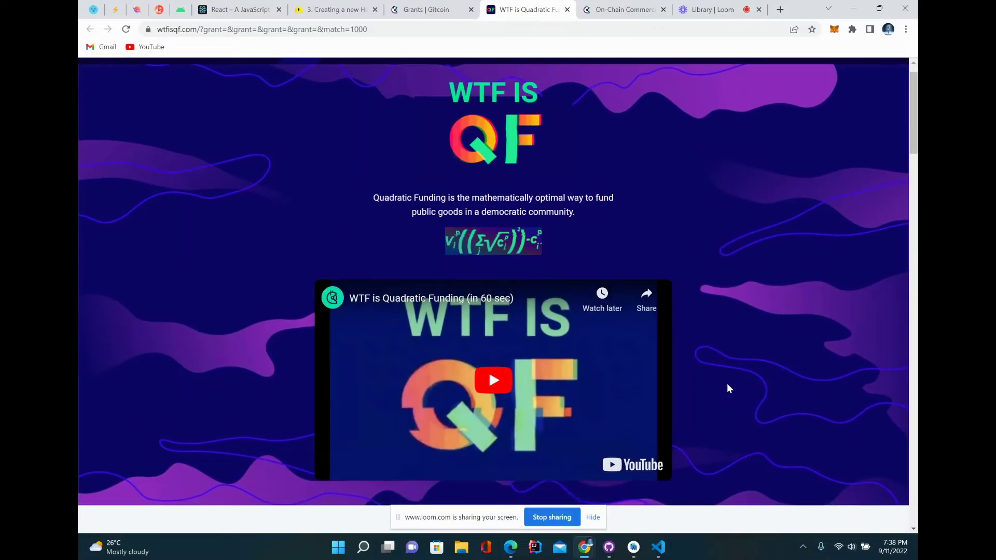
scroll(725, 426, "down", 6)
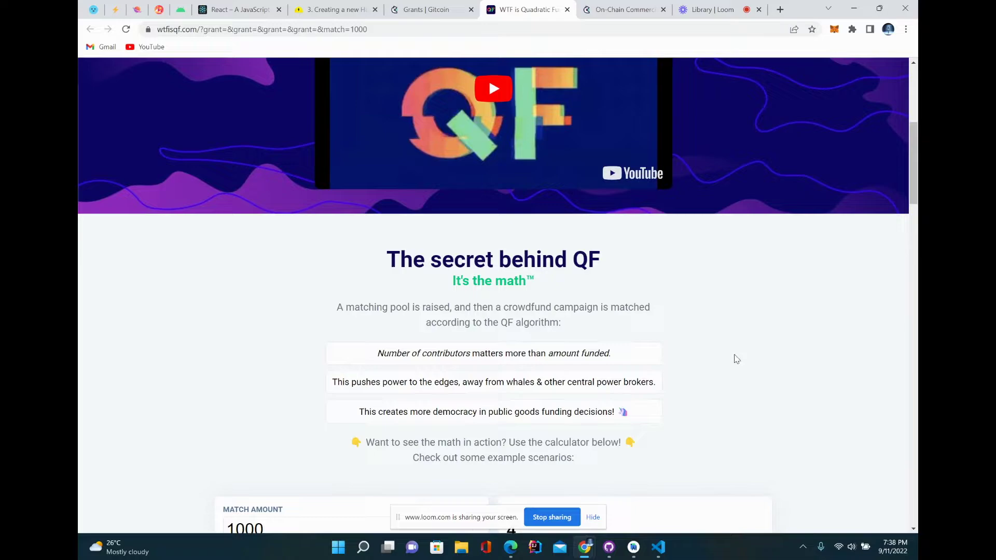
left_click_drag(377, 353, 617, 358)
scroll(749, 370, "down", 1)
scroll(749, 369, "down", 1)
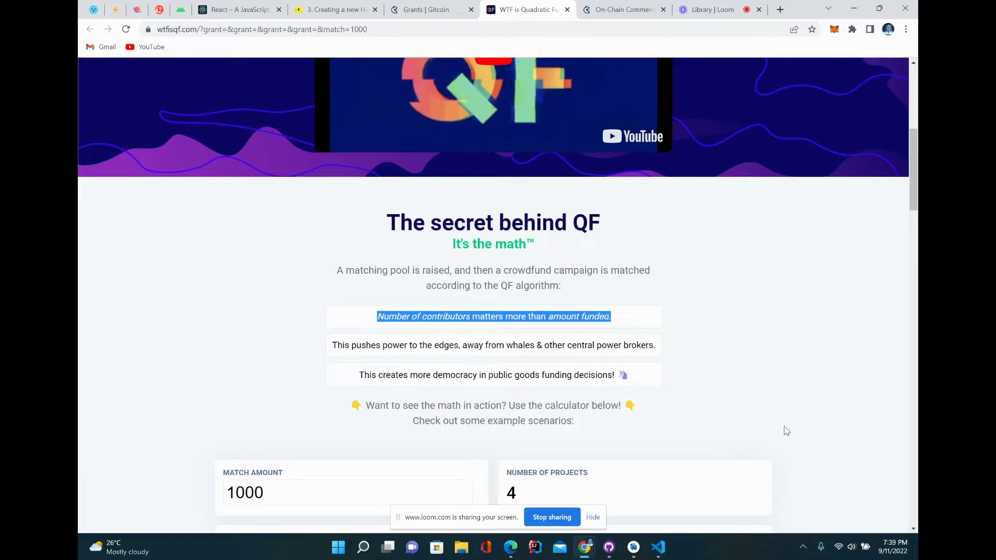
scroll(679, 318, "up", 2)
scroll(652, 331, "up", 2)
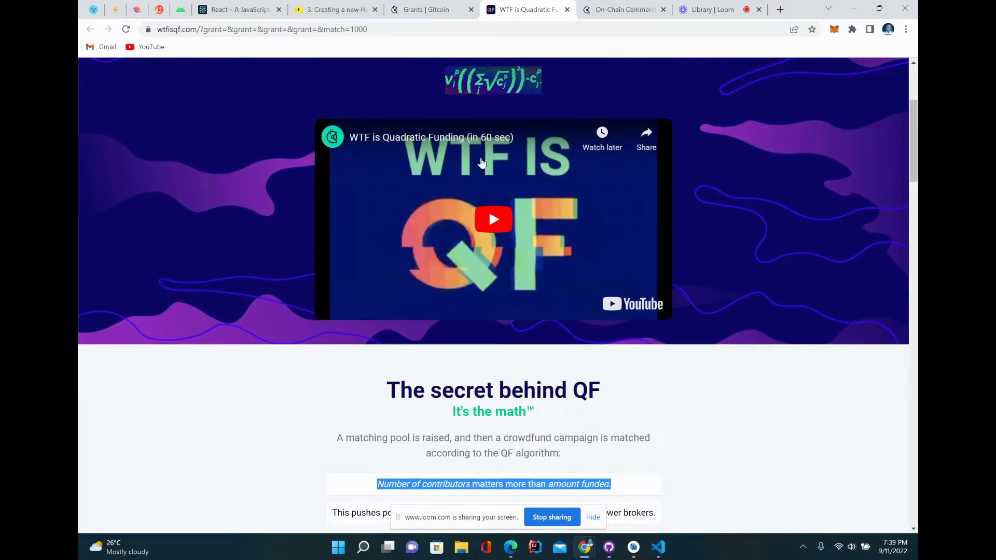
Look over the Discord grant announcement link, then return to the Gitcoin Grants window.
left_click(421, 8)
left_click(511, 549)
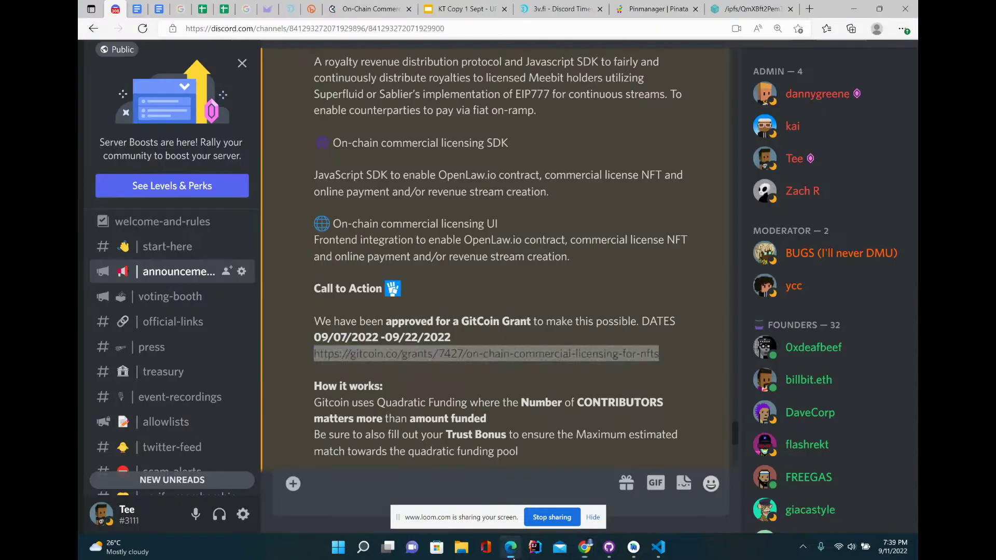
scroll(596, 242, "up", 1)
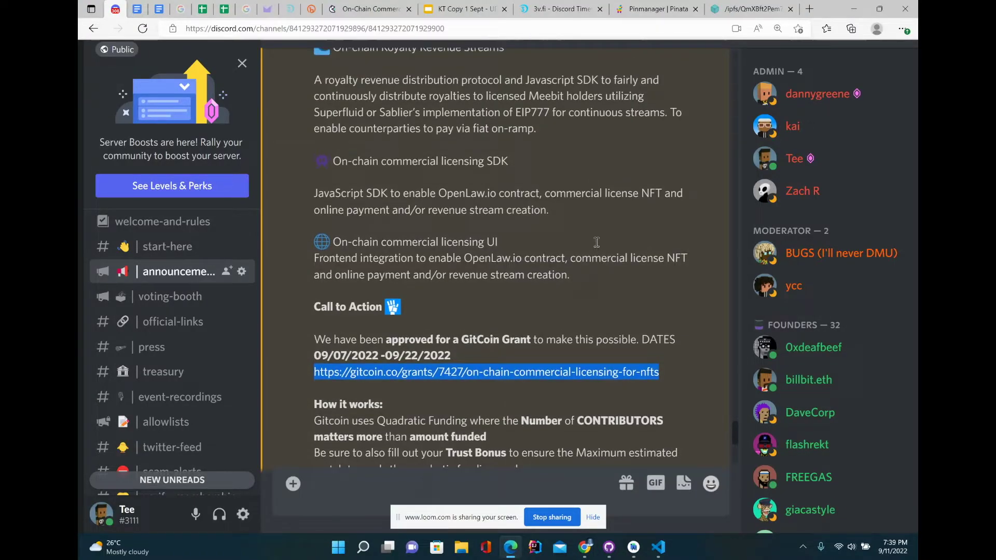
scroll(596, 242, "down", 1)
left_click(625, 282)
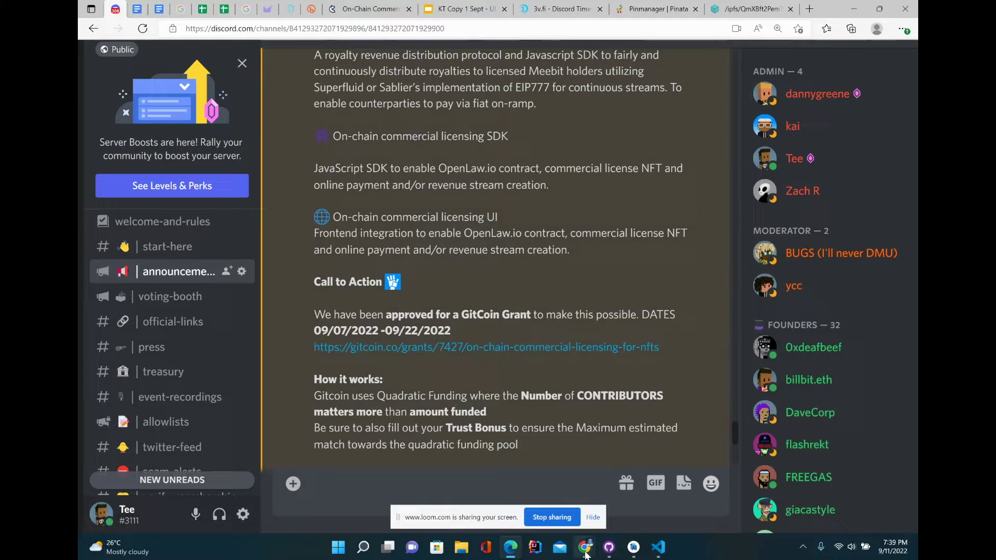
mouse_move(580, 555)
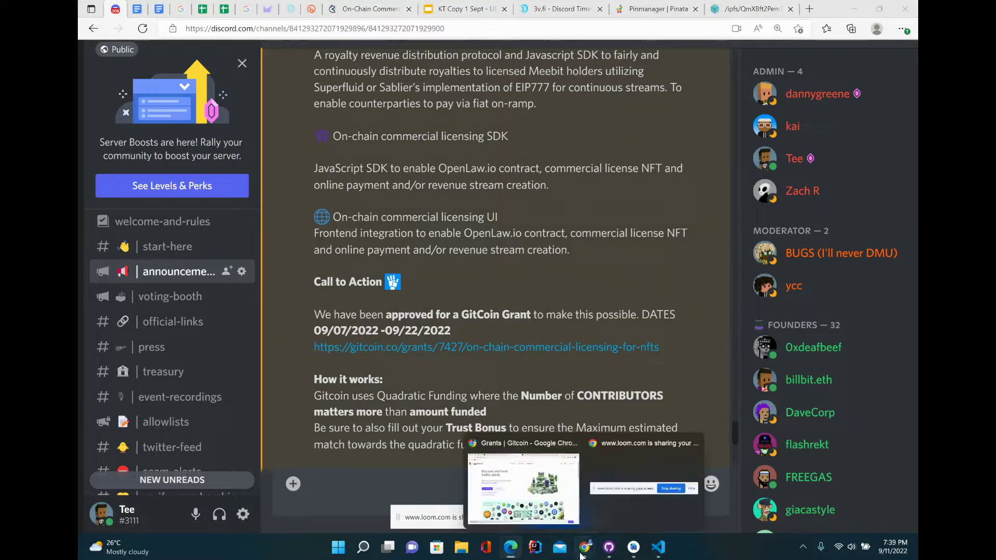
left_click(559, 495)
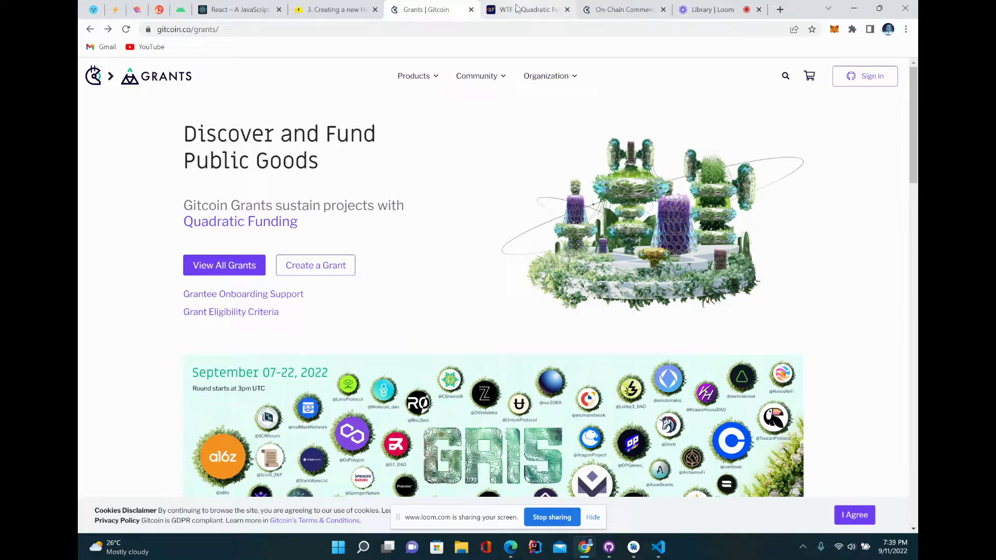
Open the On-Chain Commercial Licensing for NFTs grant and review its About and Recent Activity.
left_click(581, 12)
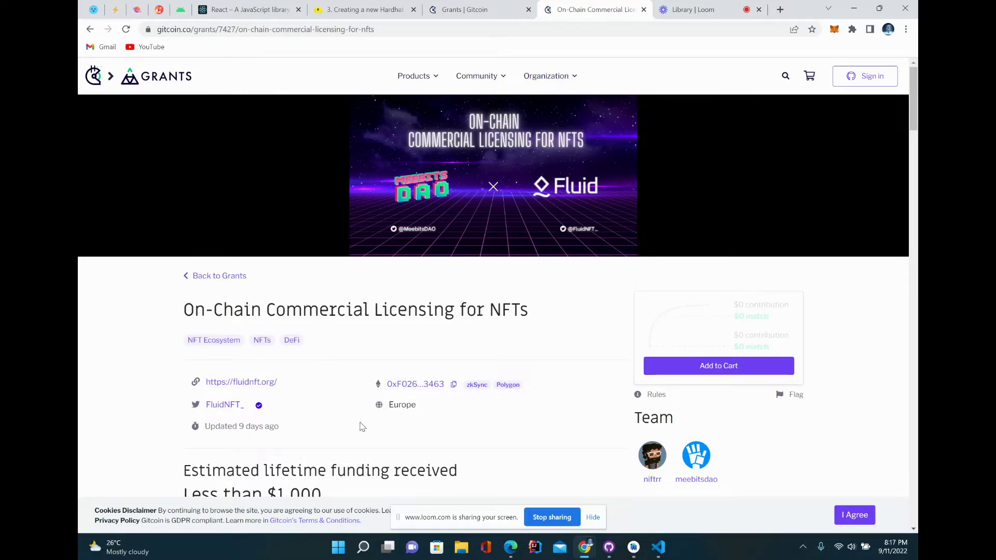
scroll(361, 424, "down", 10)
scroll(361, 422, "down", 5)
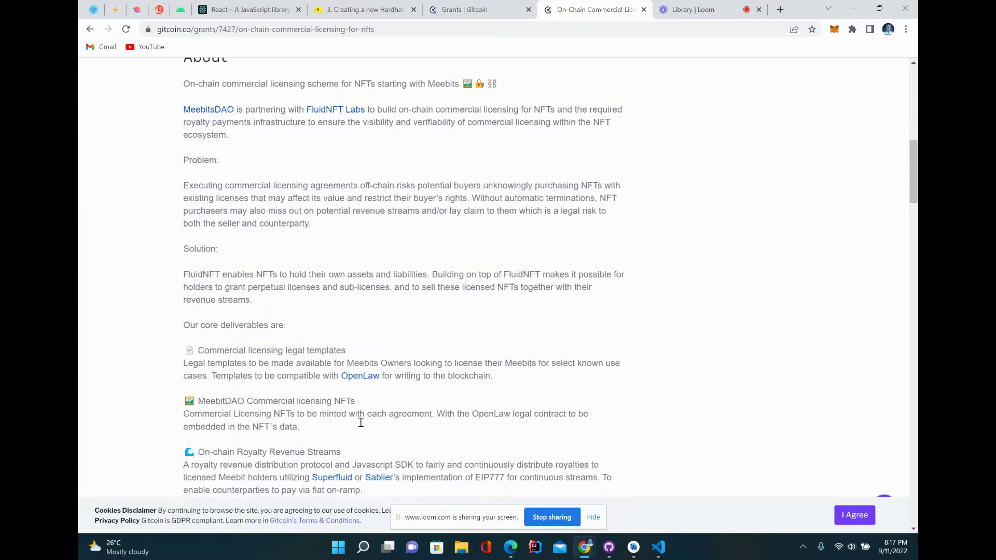
scroll(410, 403, "down", 6)
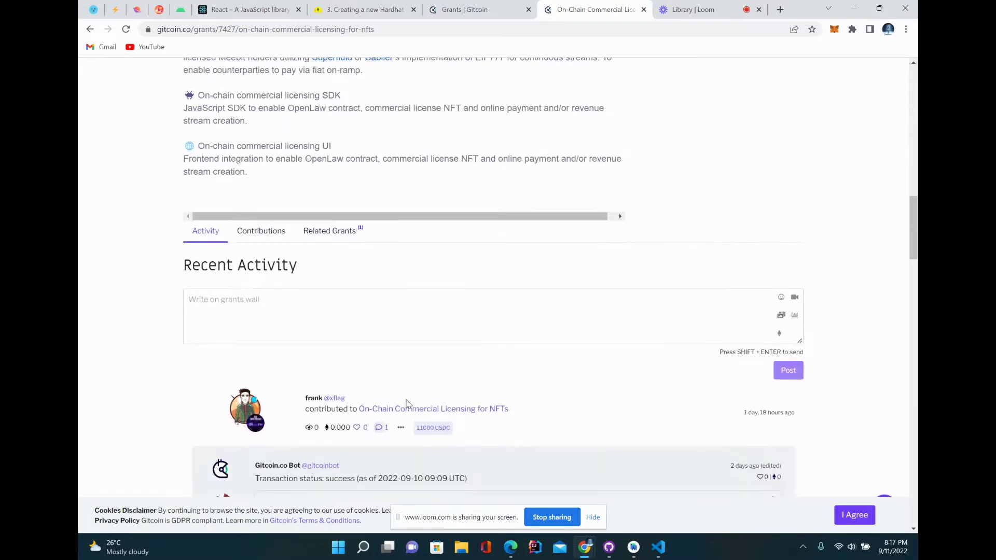
scroll(459, 344, "down", 6)
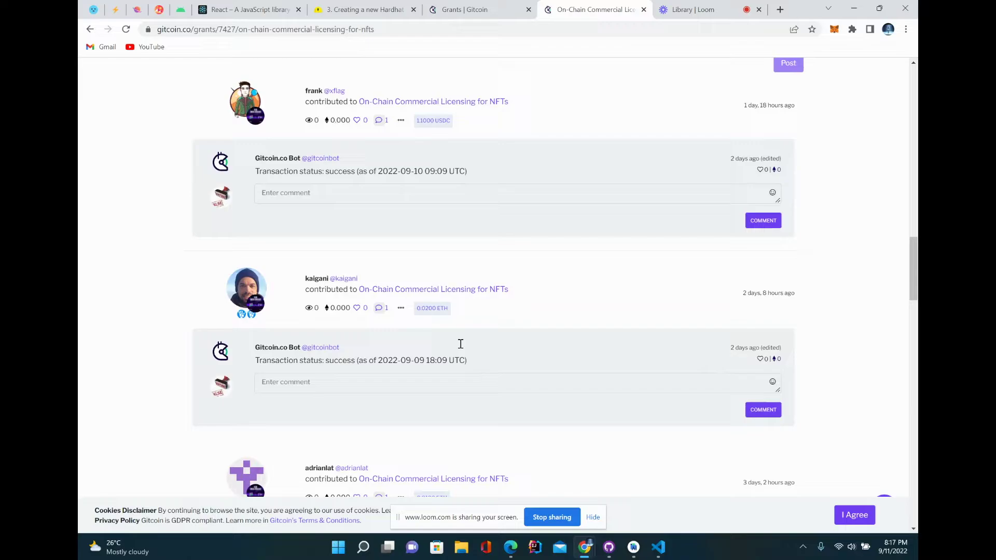
scroll(460, 347, "down", 14)
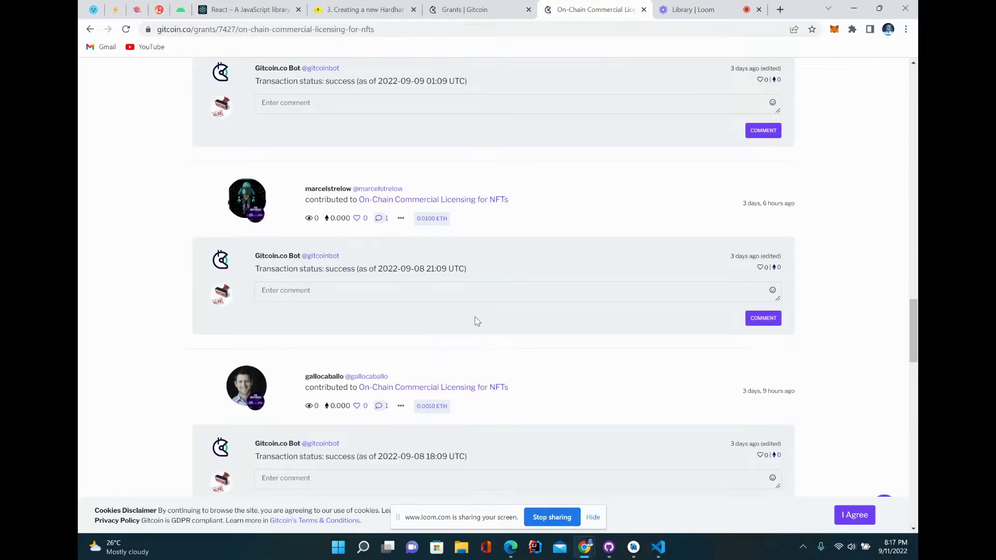
scroll(477, 321, "down", 6)
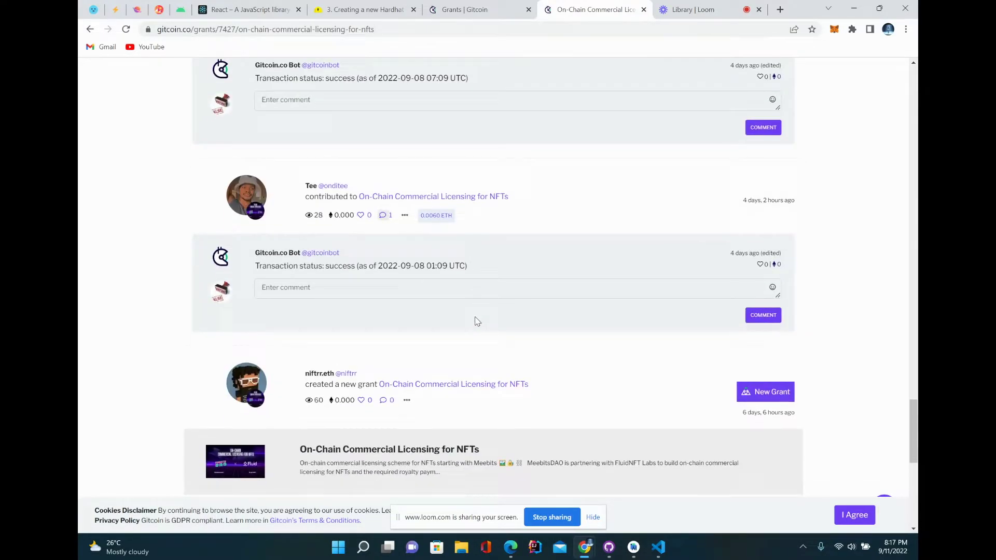
scroll(477, 321, "up", 20)
scroll(476, 320, "up", 15)
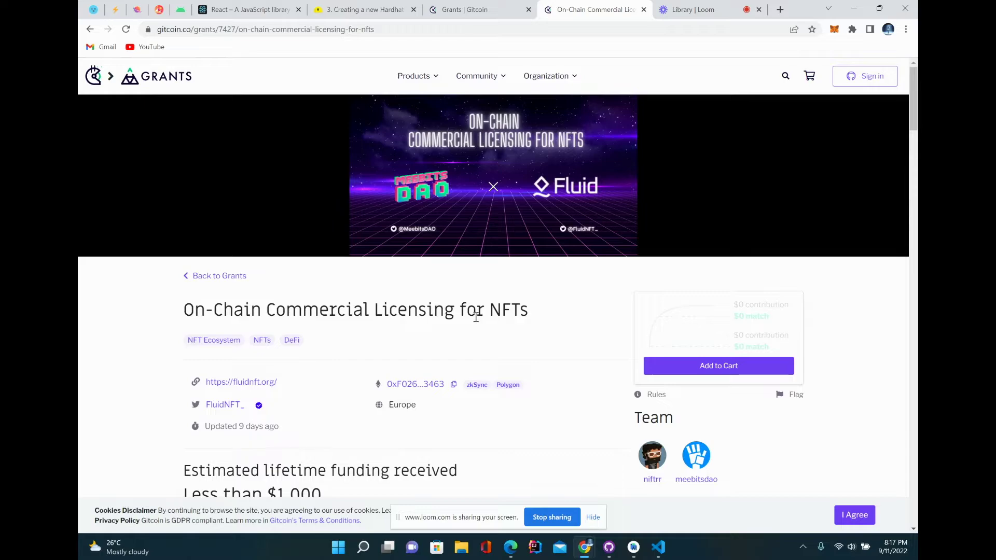
Add the grant to the cart and check out with the single 25 DAI grant.
left_click(717, 367)
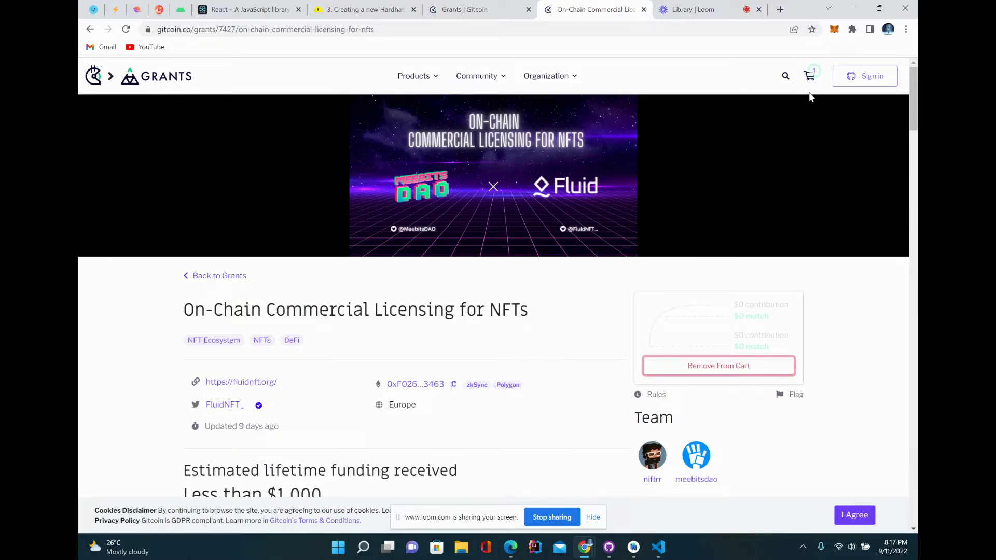
mouse_move(810, 82)
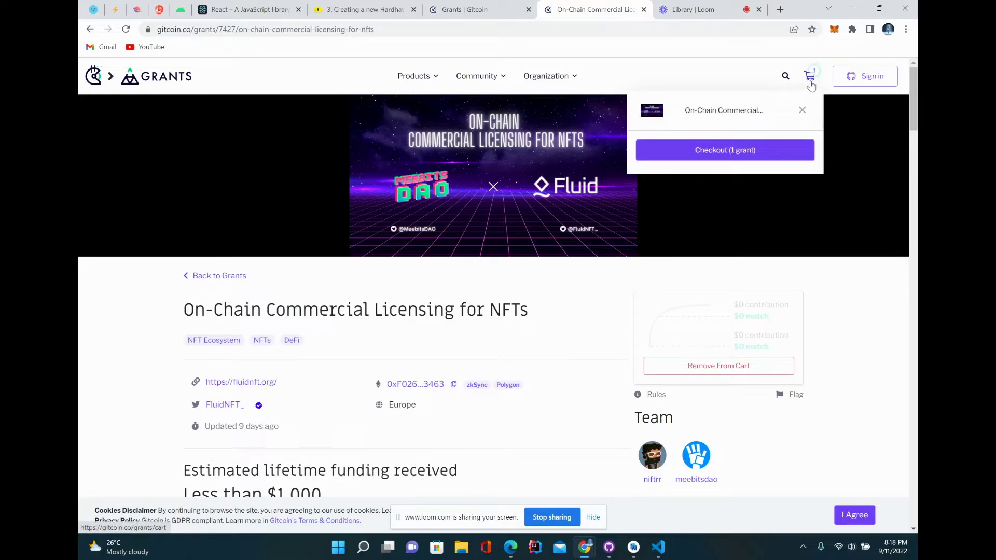
left_click(716, 157)
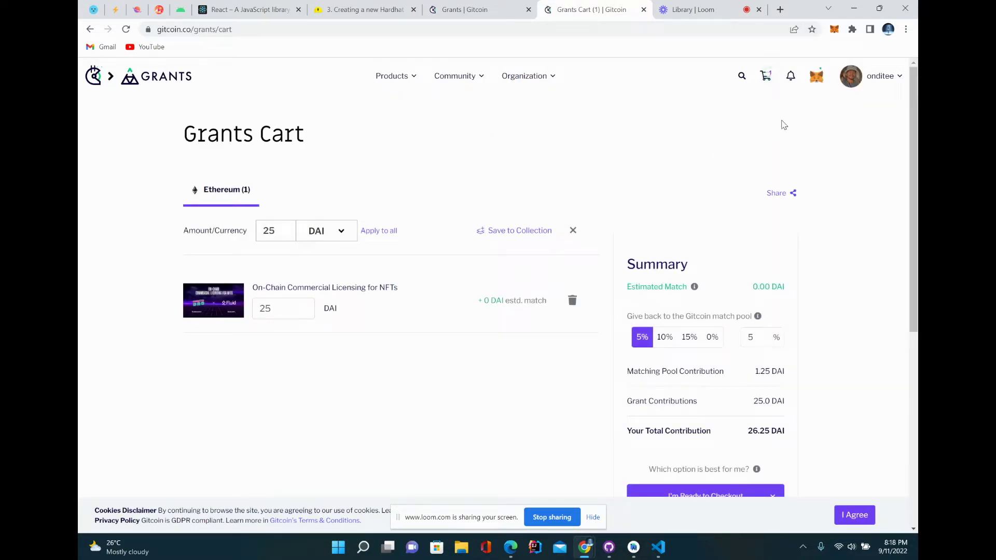
left_click(850, 91)
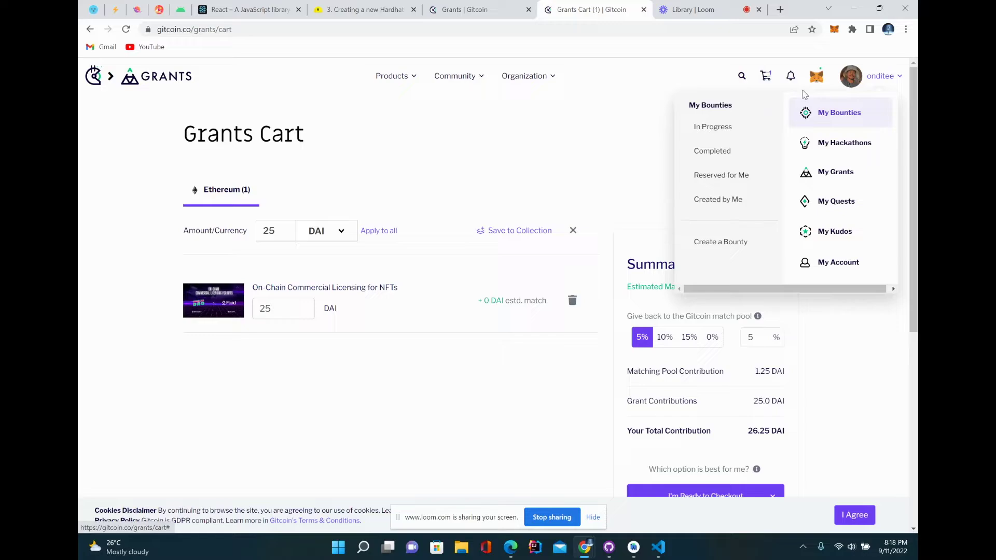
left_click(580, 132)
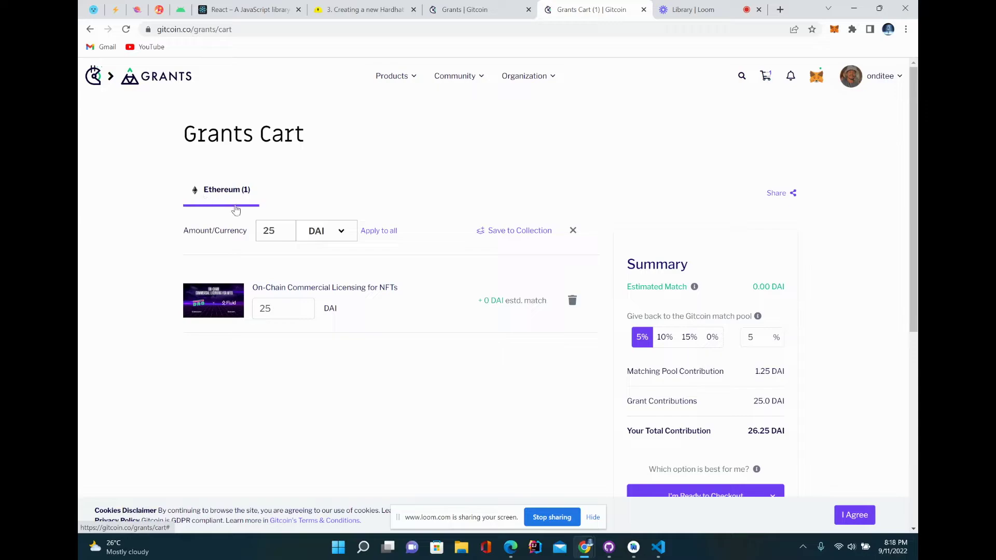
Switch the contribution currency to ETH and apply an amount of 0.006 to all grants.
left_click(342, 231)
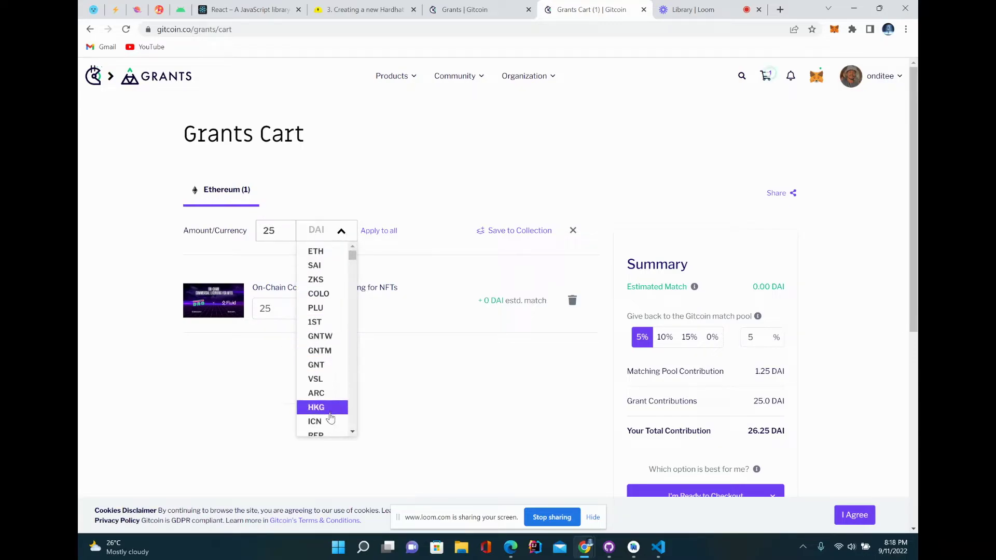
scroll(329, 428, "down", 1)
scroll(329, 429, "up", 1)
scroll(329, 429, "down", 6)
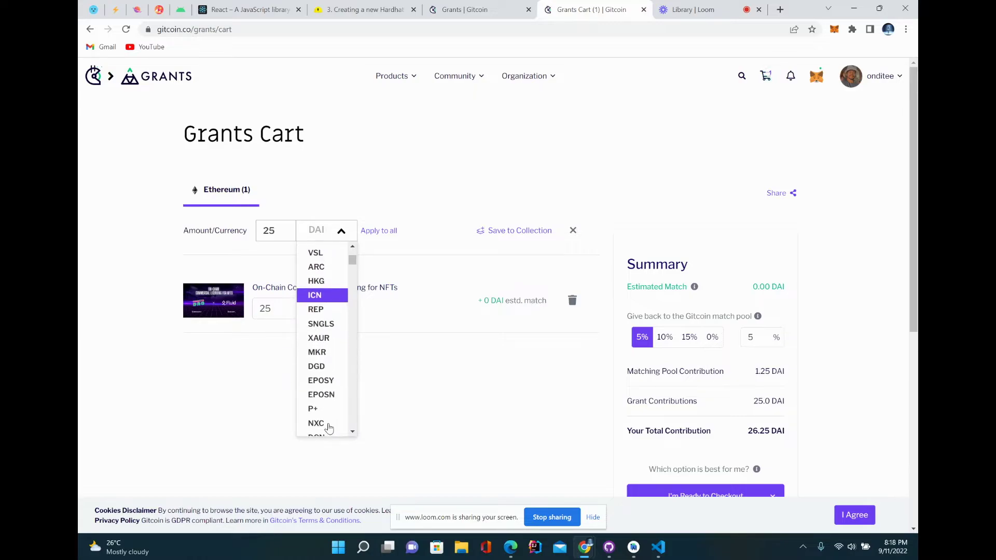
scroll(328, 428, "down", 2)
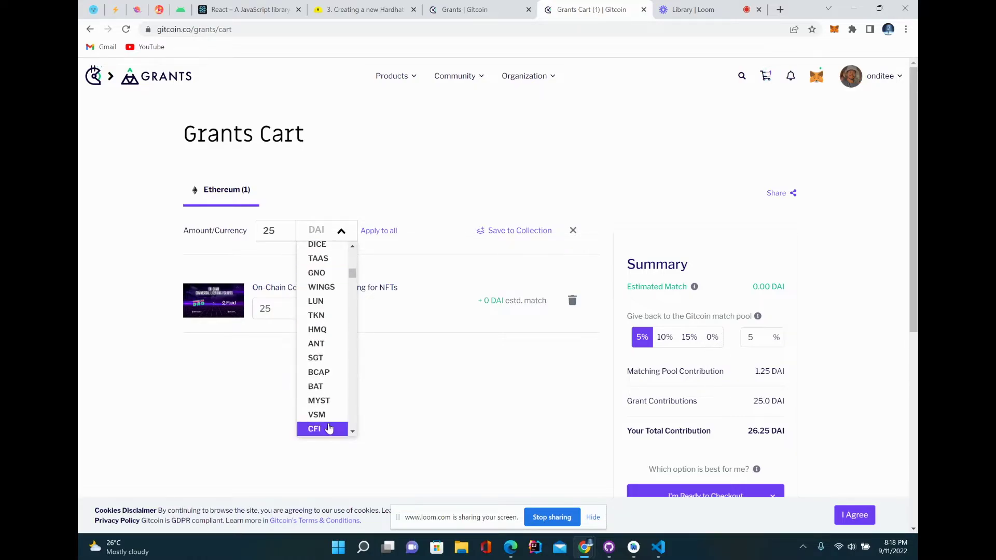
scroll(329, 429, "up", 8)
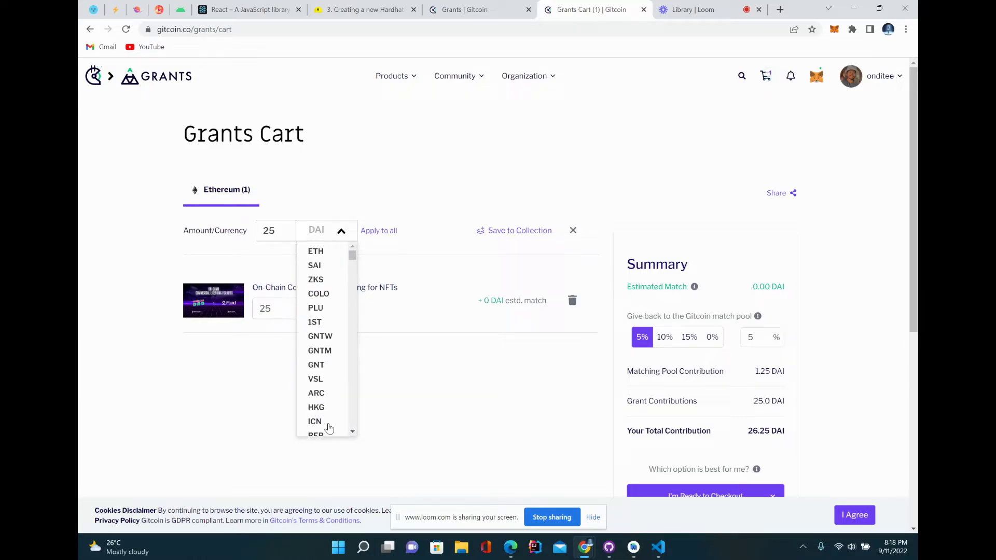
left_click(322, 252)
left_click(289, 230)
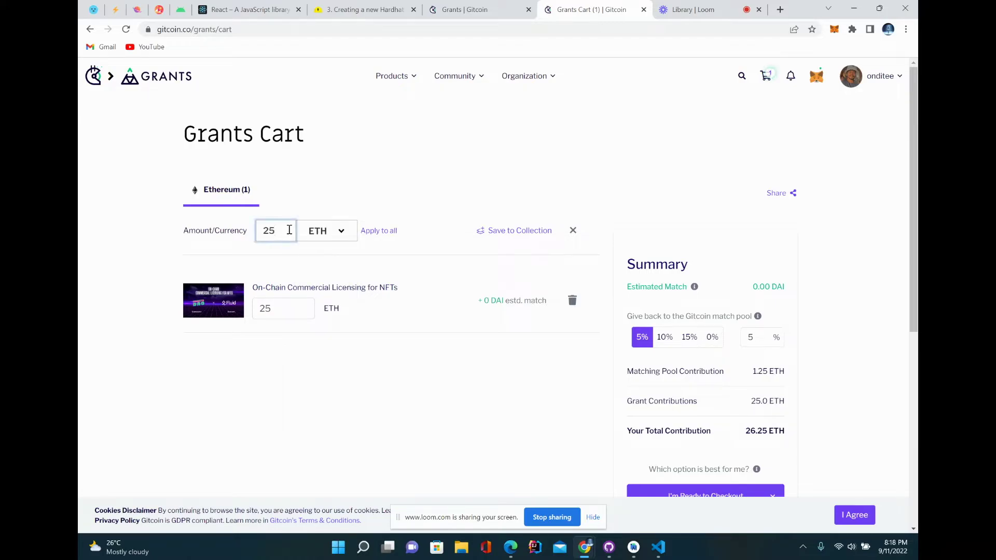
key("BackSpace")
key("BackSpace")
type("0.006")
left_click(380, 237)
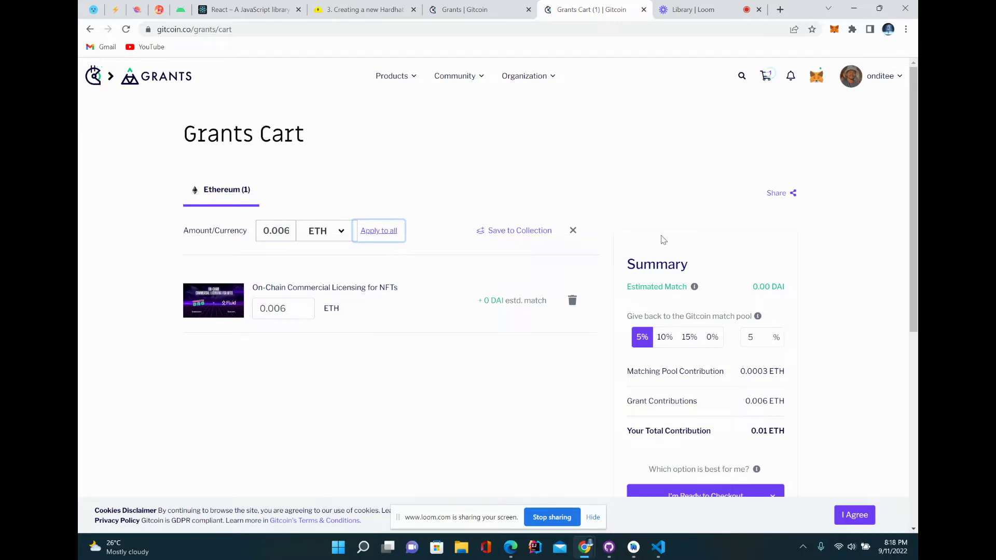
Set the match-pool give-back to 0% and choose Standard Checkout.
scroll(706, 442, "down", 2)
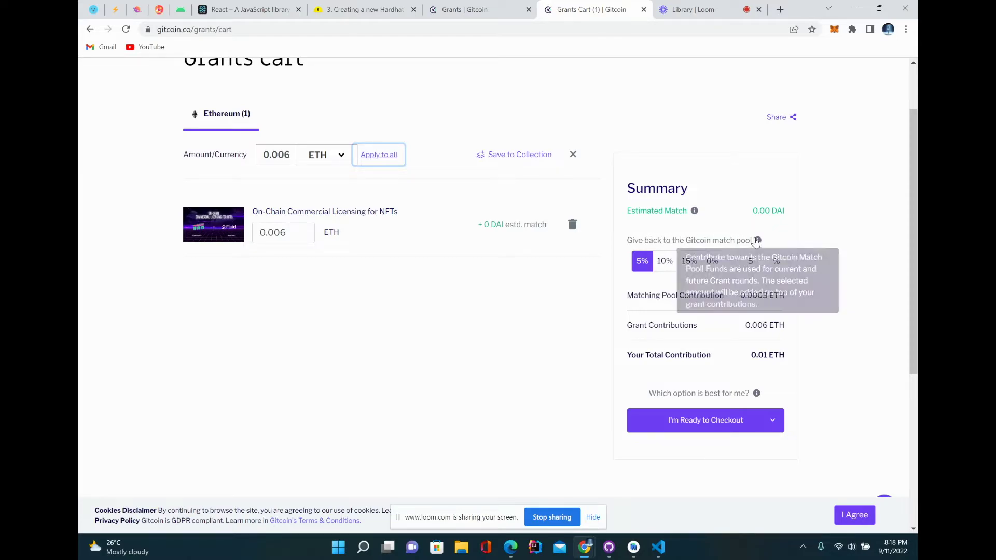
left_click(713, 262)
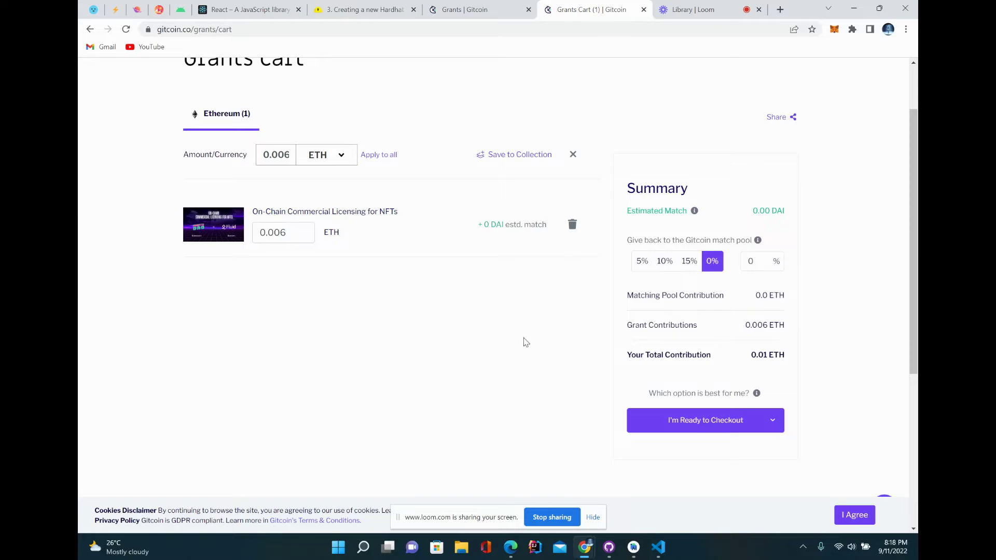
scroll(505, 363, "down", 1)
scroll(507, 365, "up", 3)
scroll(506, 365, "down", 2)
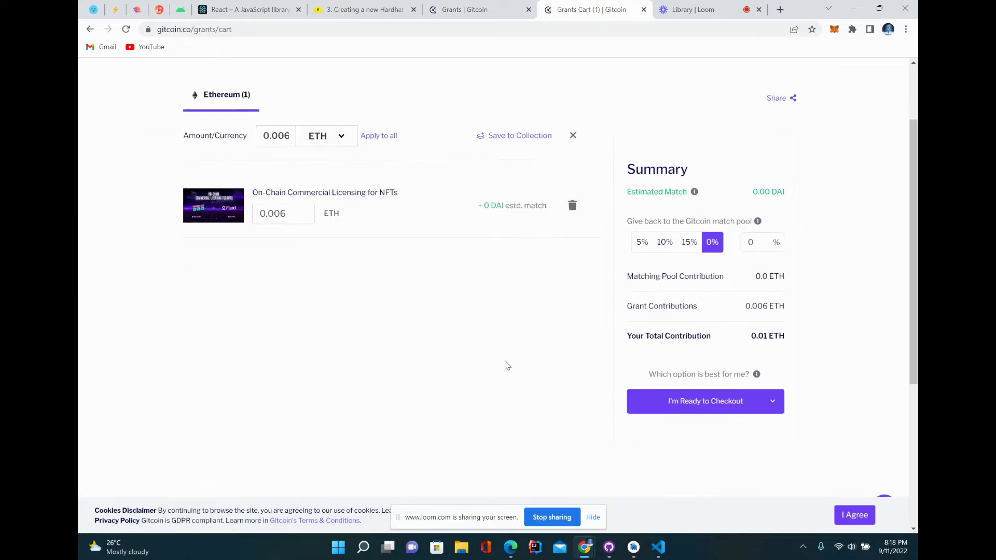
left_click(703, 402)
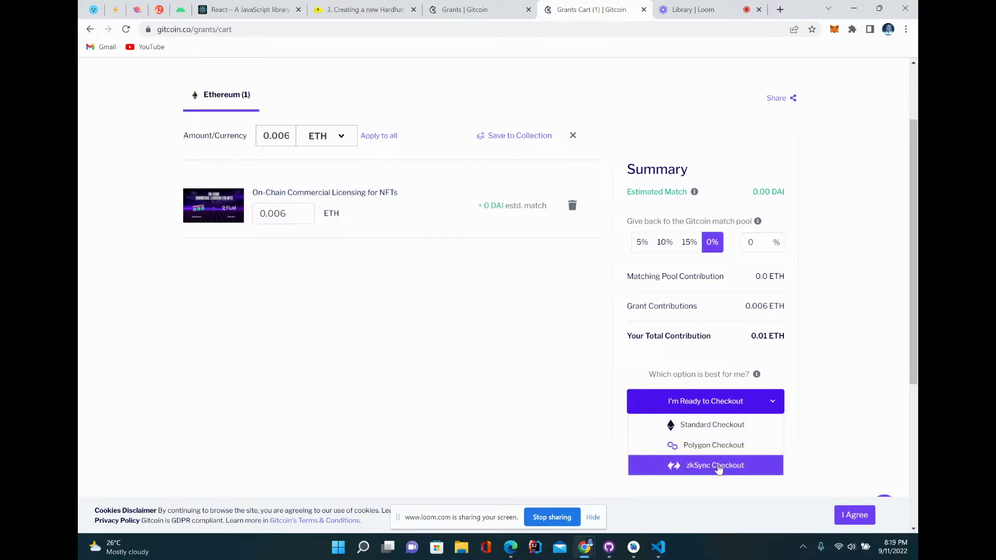
left_click(711, 425)
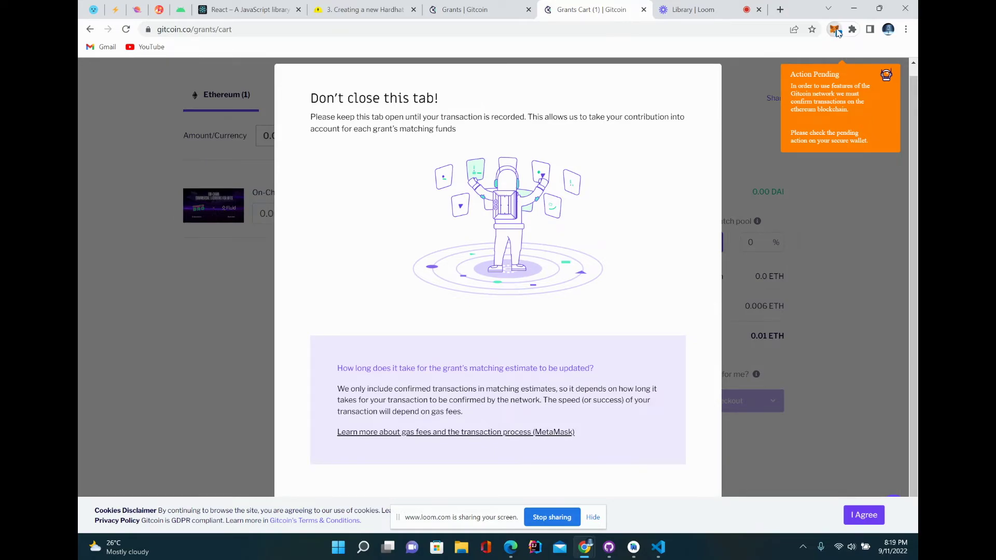
Review the 0.006 ETH donation and gas fee in MetaMask, then confirm it.
left_click(835, 30)
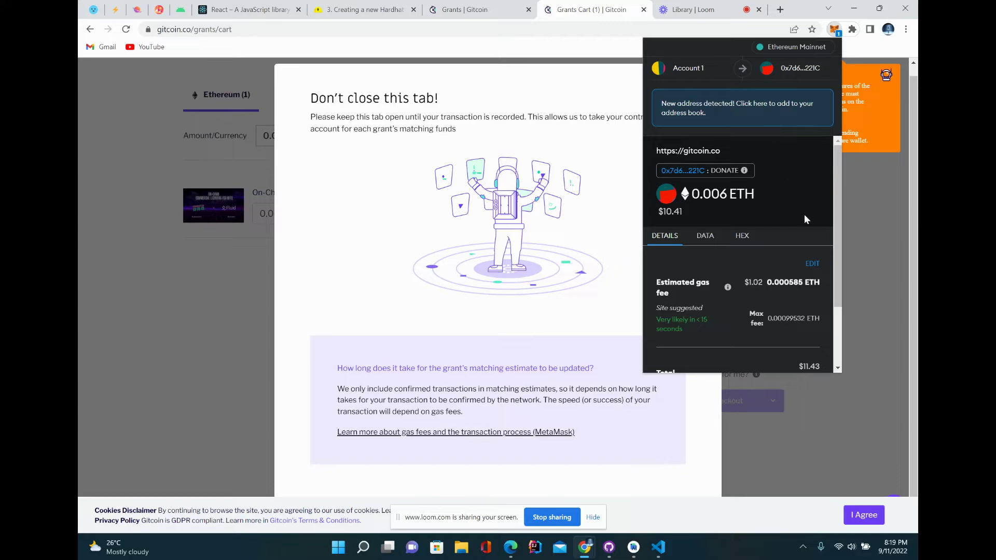
scroll(798, 297, "down", 2)
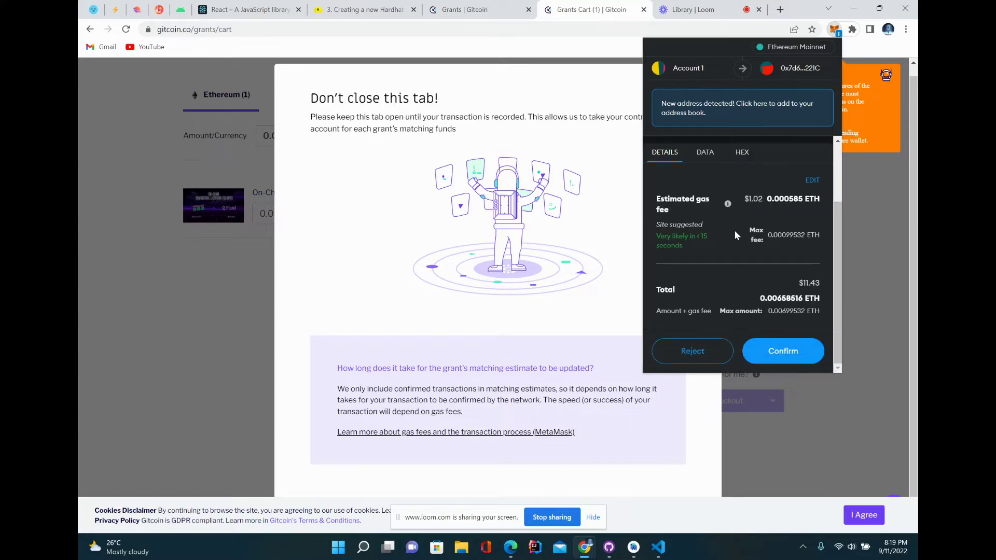
scroll(734, 234, "up", 2)
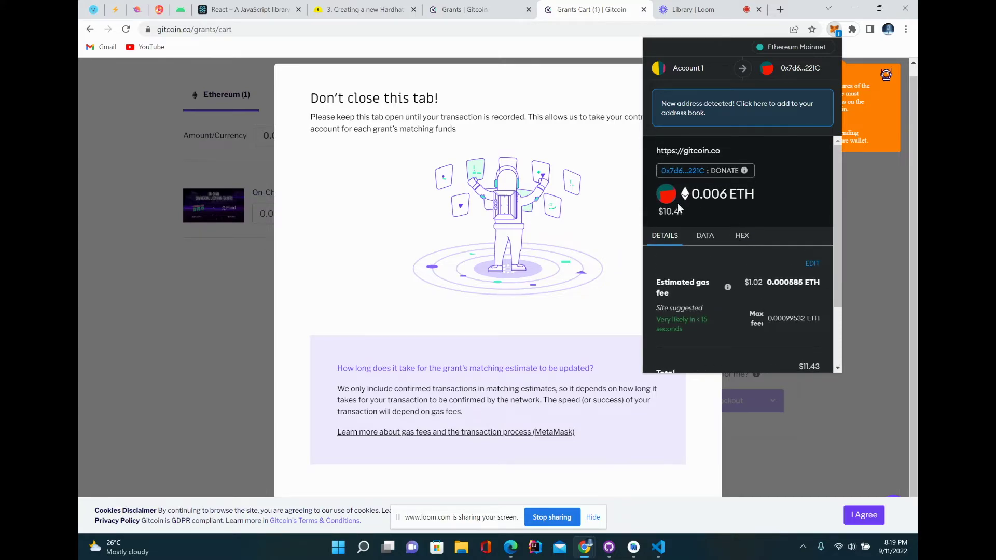
scroll(742, 278, "down", 2)
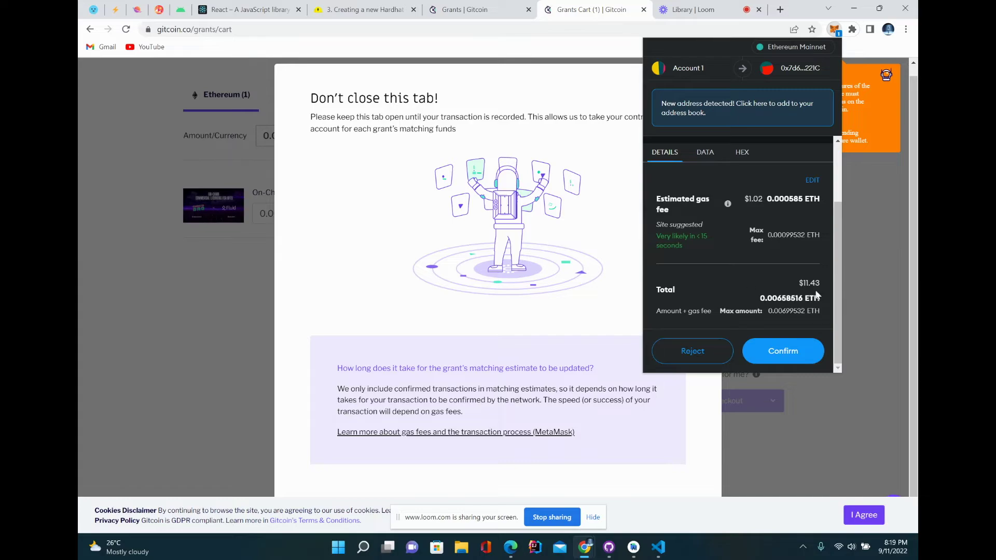
left_click(783, 352)
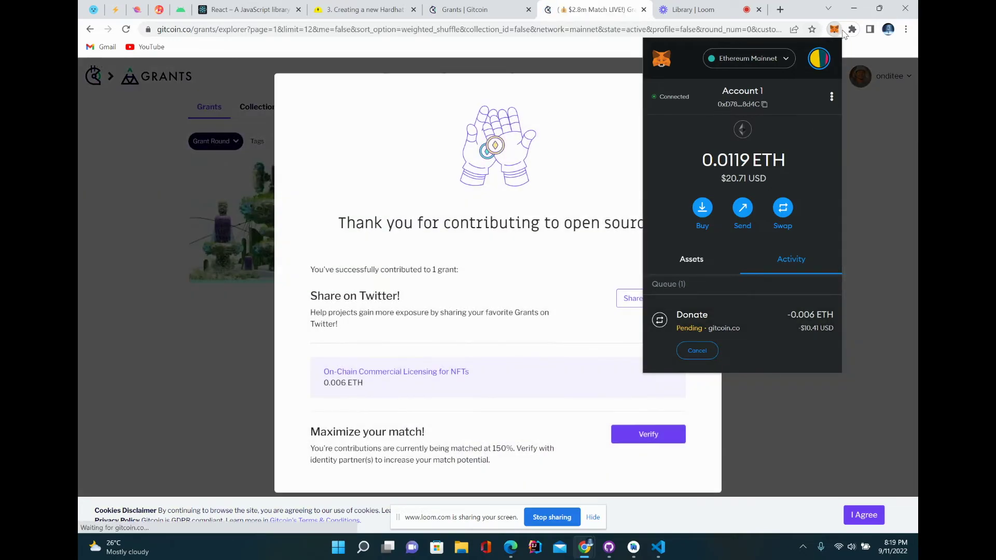
Close the MetaMask and Extensions popups, then try Share on Twitter from the thank-you modal.
left_click(851, 29)
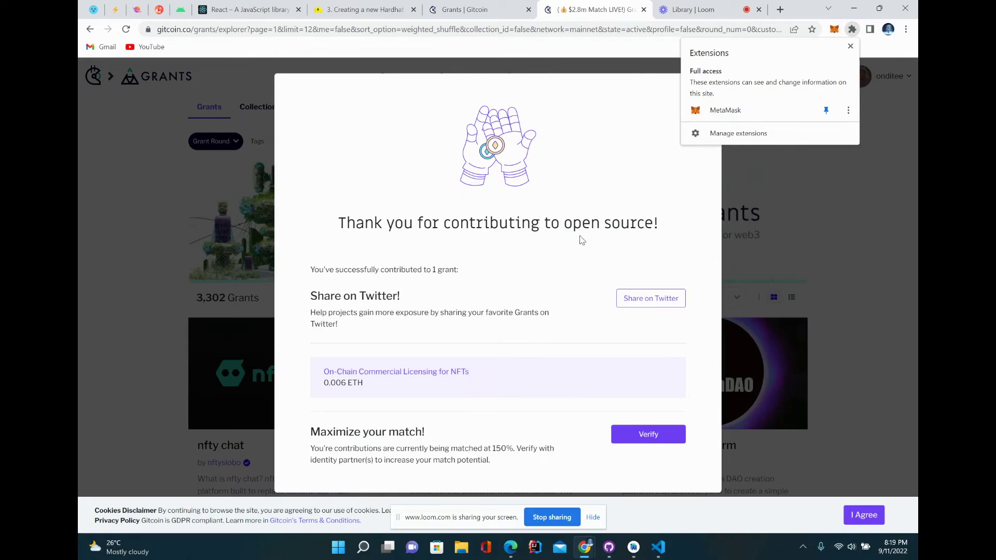
left_click(850, 47)
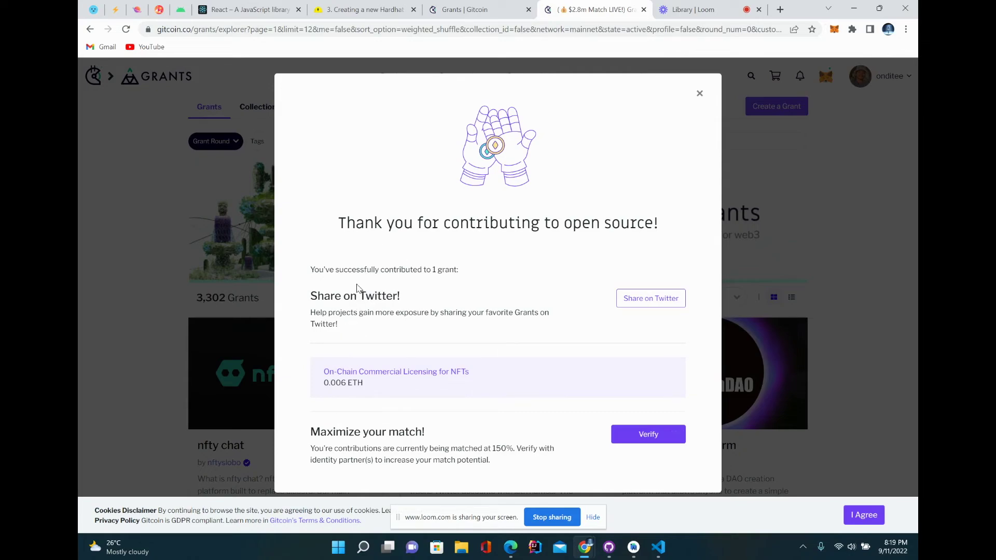
left_click(652, 297)
Open Verify from the thank-you modal and view the Trust Bonus banner at 150.0%.
left_click(646, 439)
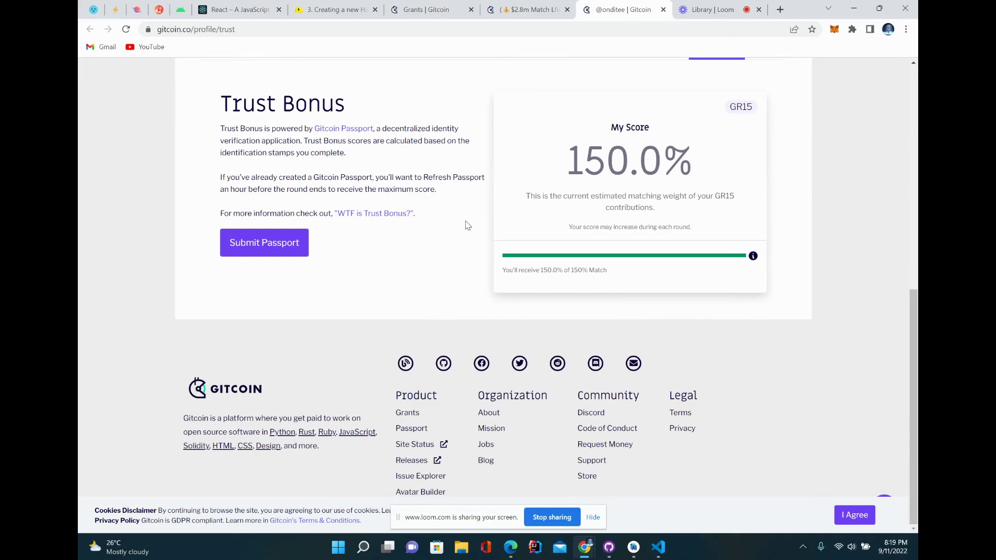
scroll(465, 225, "up", 1)
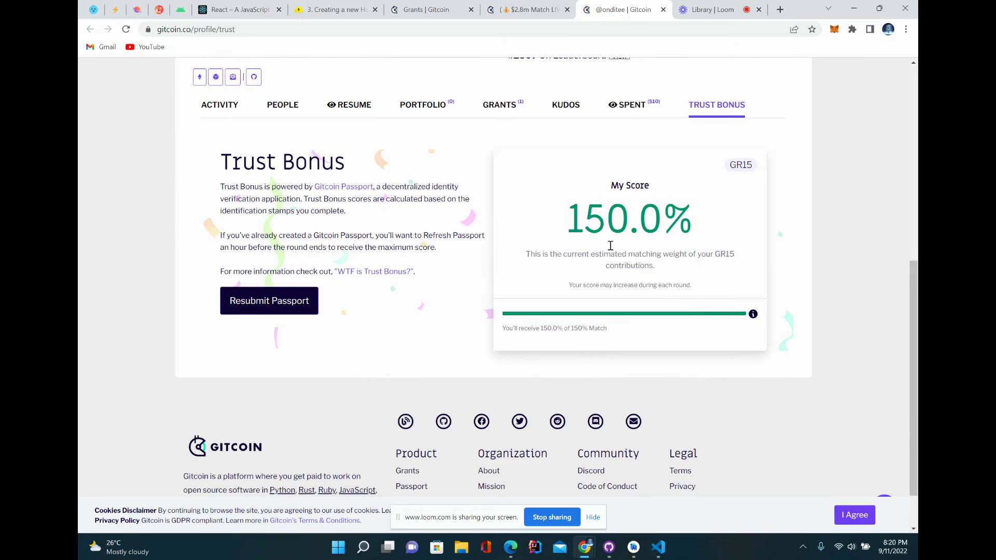
scroll(600, 212, "up", 4)
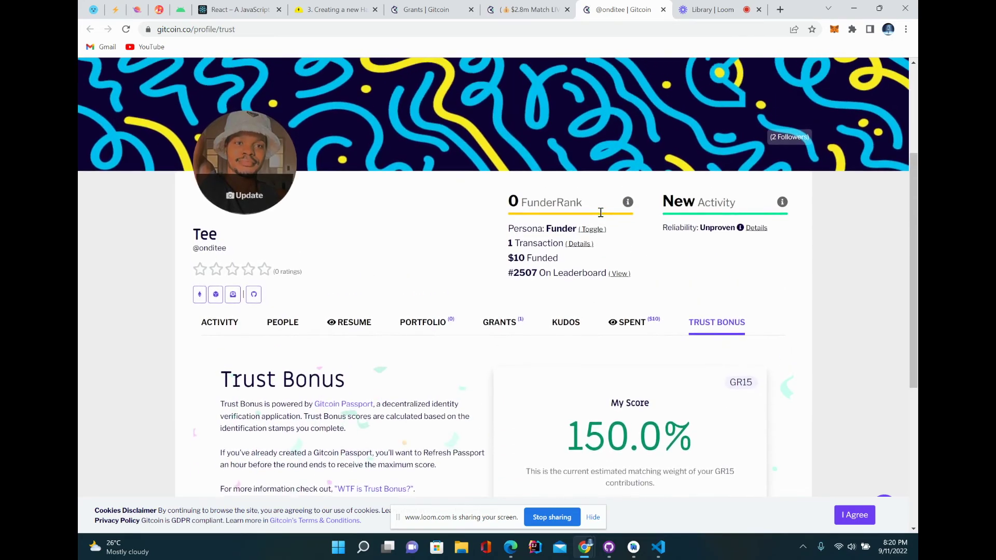
scroll(600, 213, "up", 3)
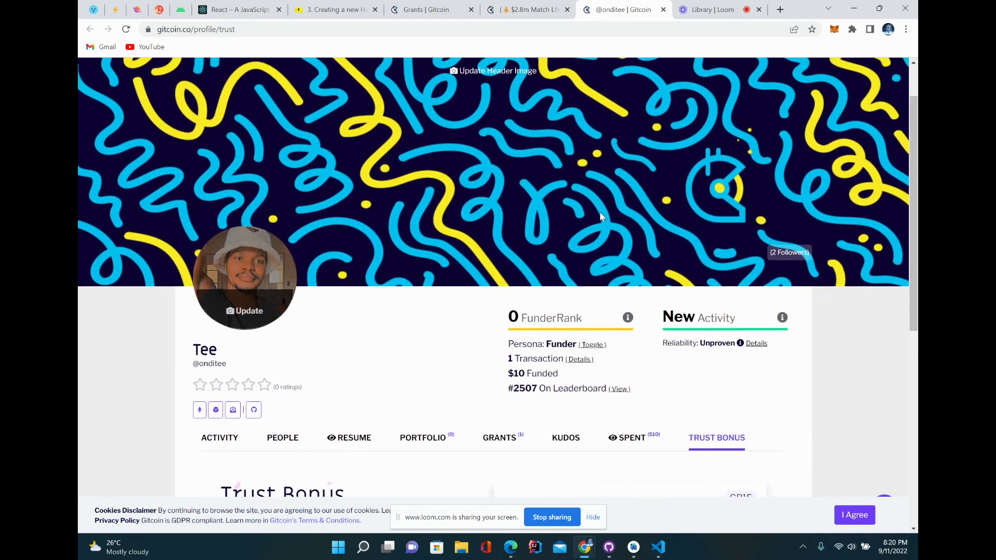
Glance at the Loom Library tab, then return to the Gitcoin contribution thank-you message.
key("ctrl+Tab")
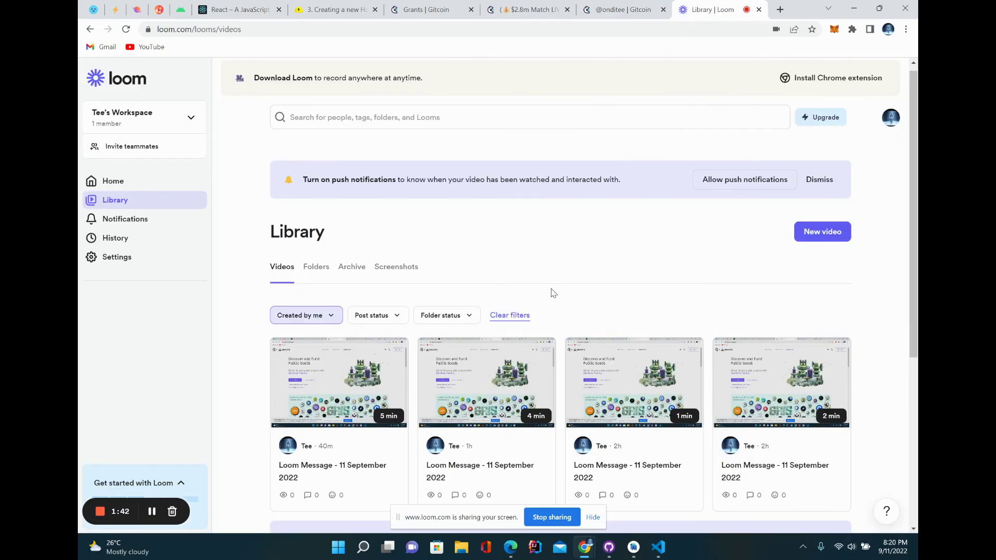
left_click(628, 6)
left_click(520, 13)
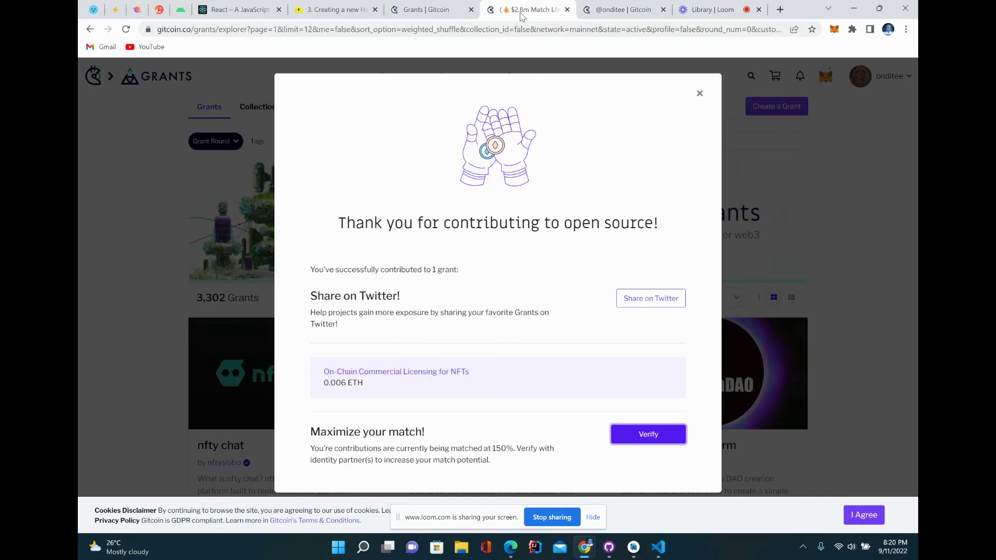